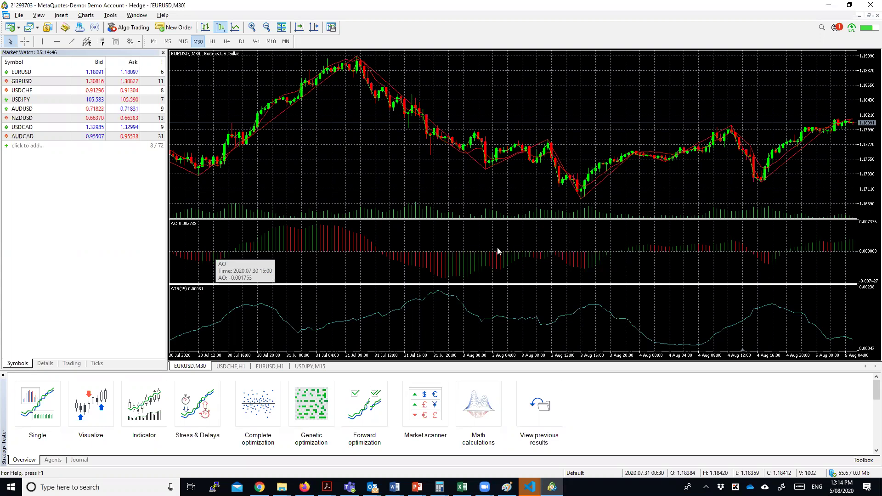
# Step: Examine the Awesome Oscillator bars around the zero-line crossings on the EURUSD M30 chart
pyautogui.moveTo(642, 253)
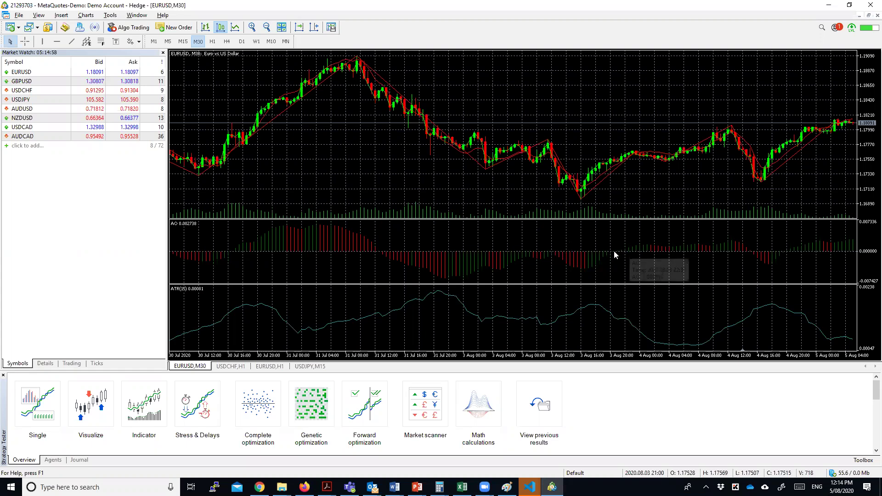
pyautogui.moveTo(731, 255)
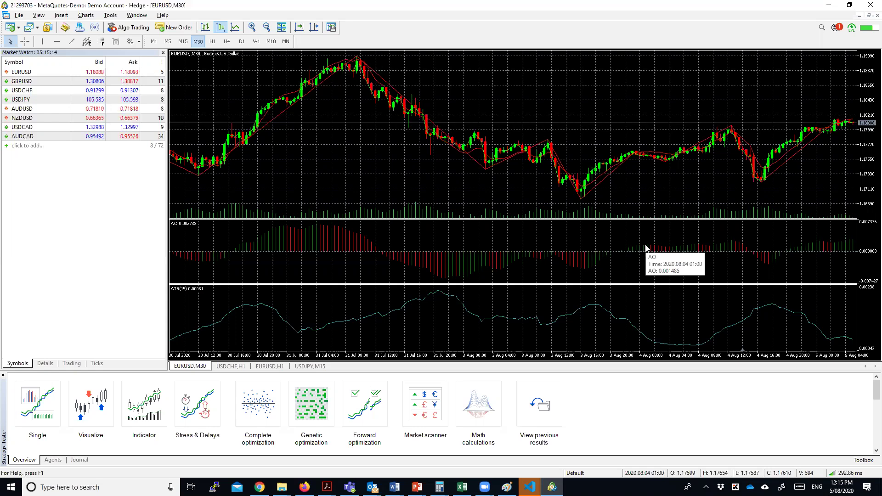
pyautogui.moveTo(587, 267)
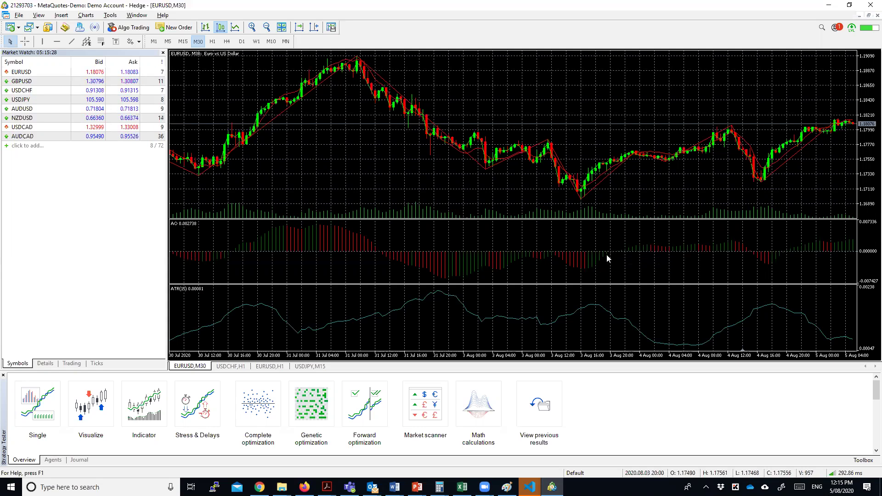
pyautogui.moveTo(611, 256)
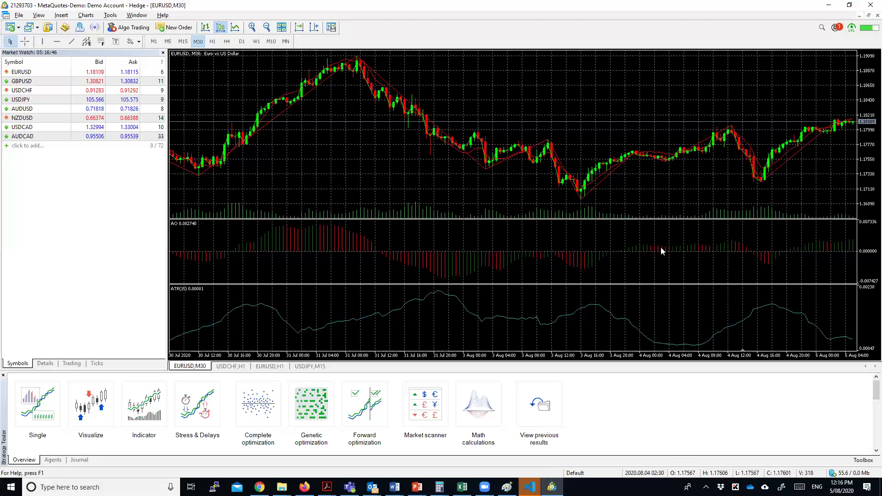
pyautogui.moveTo(665, 252)
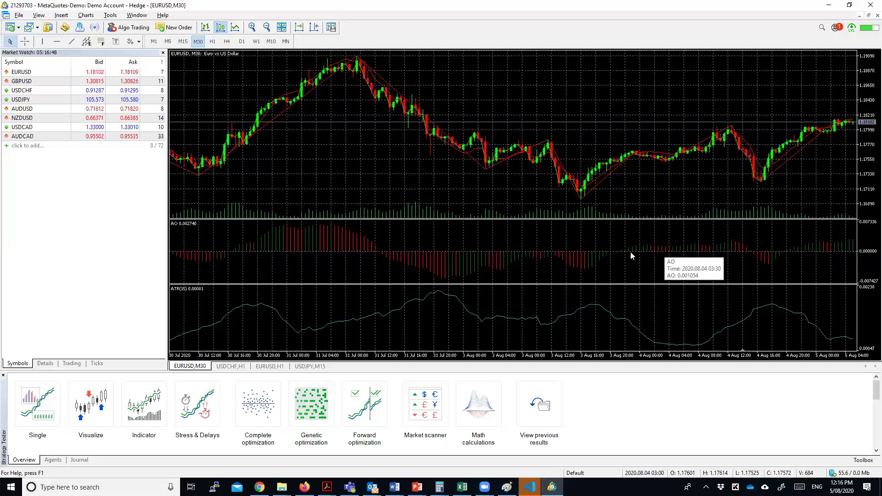
# Step: Review the ZigZag indicator's input parameters through the EURUSD M30 chart's indicator list
pyautogui.rightClick(536, 147)
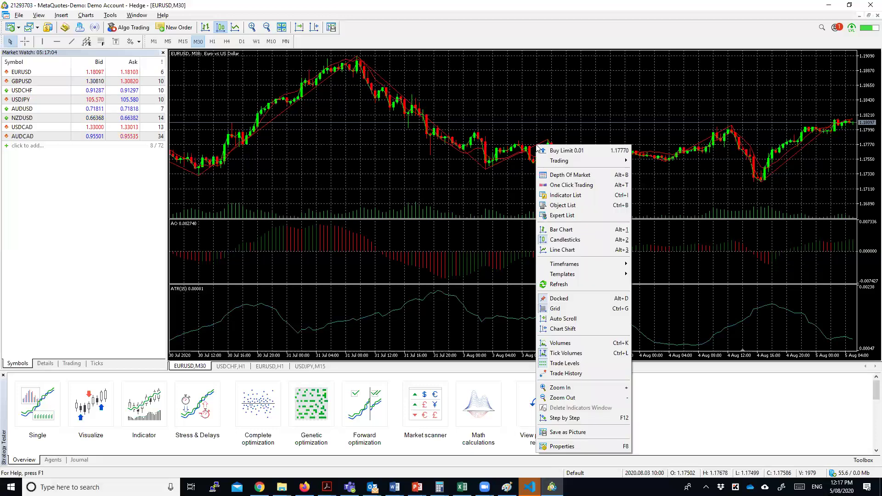
pyautogui.click(580, 199)
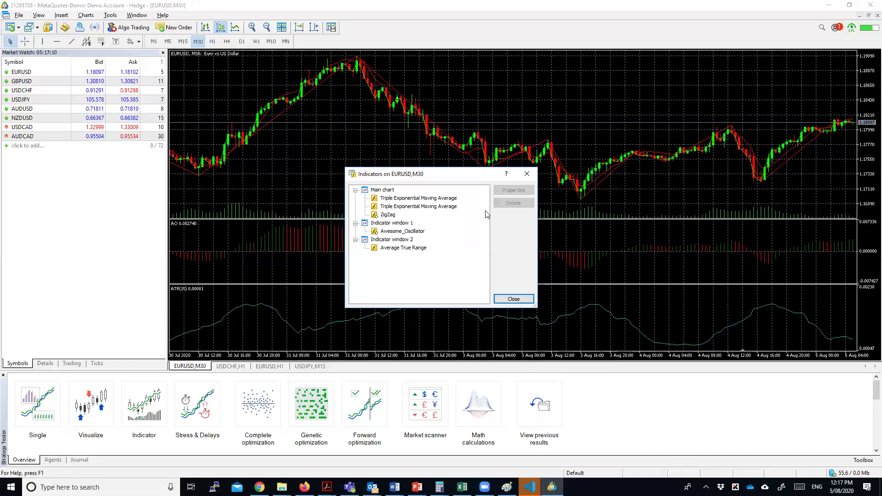
pyautogui.click(398, 215)
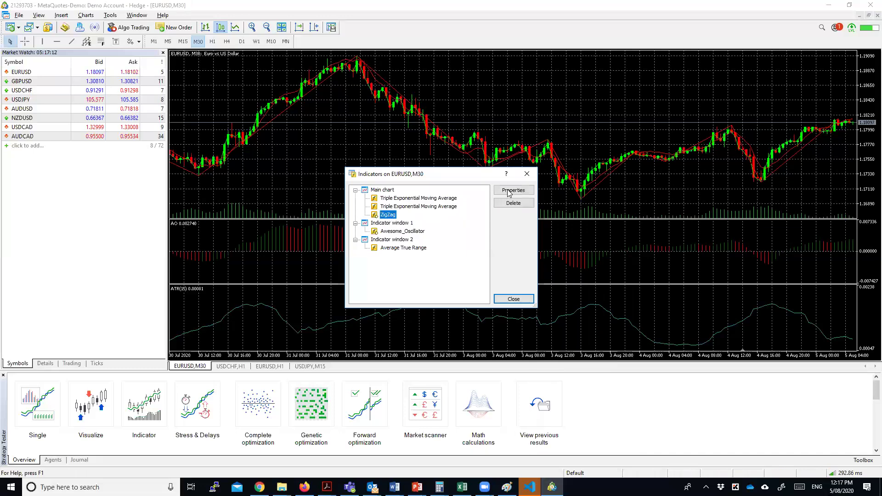
pyautogui.click(509, 192)
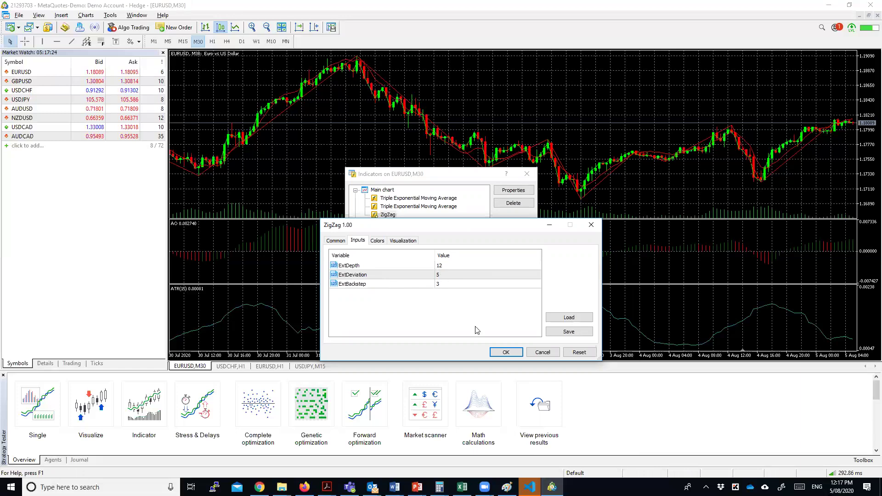
pyautogui.click(505, 353)
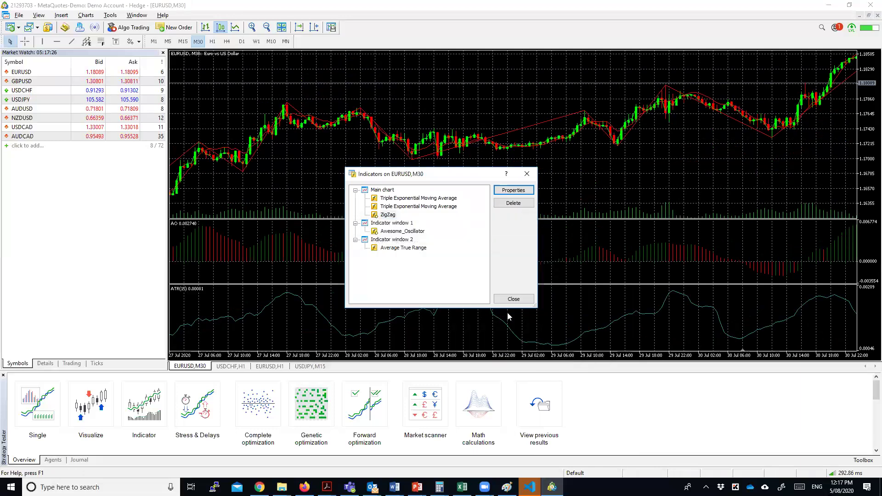
pyautogui.click(512, 299)
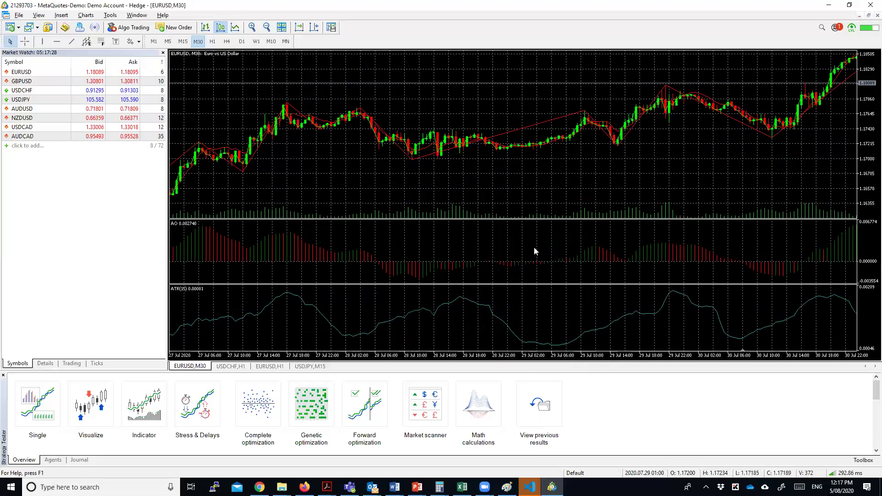
# Step: Enlarge the price chart and the Awesome Oscillator pane, reducing the Average True Range pane to a narrow strip
pyautogui.moveTo(558, 218); pyautogui.dragTo(557, 242)
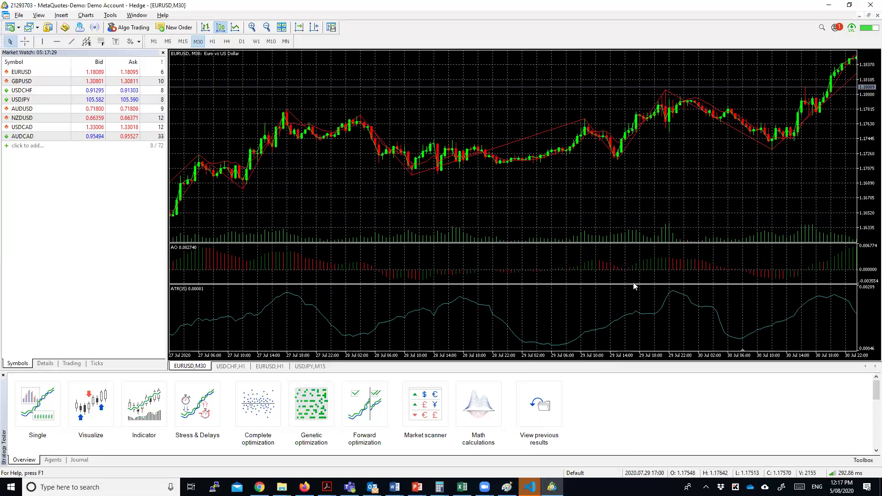
pyautogui.moveTo(563, 285); pyautogui.dragTo(562, 324)
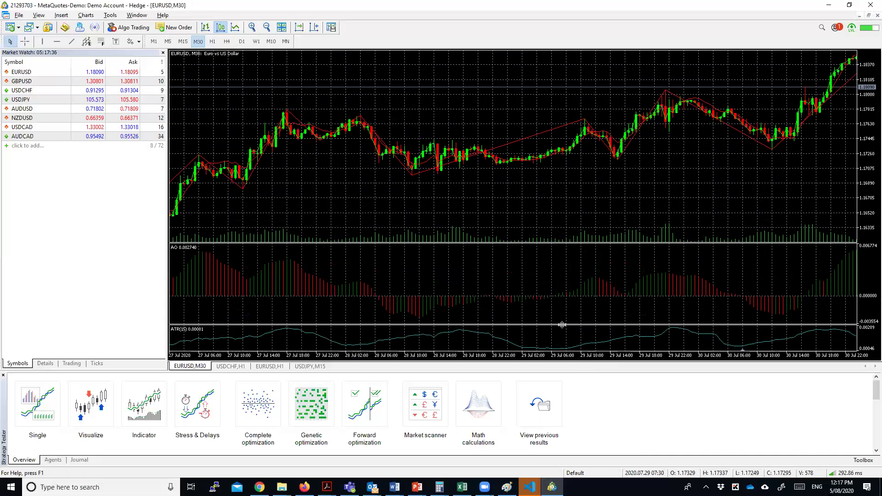
pyautogui.rightClick(564, 327)
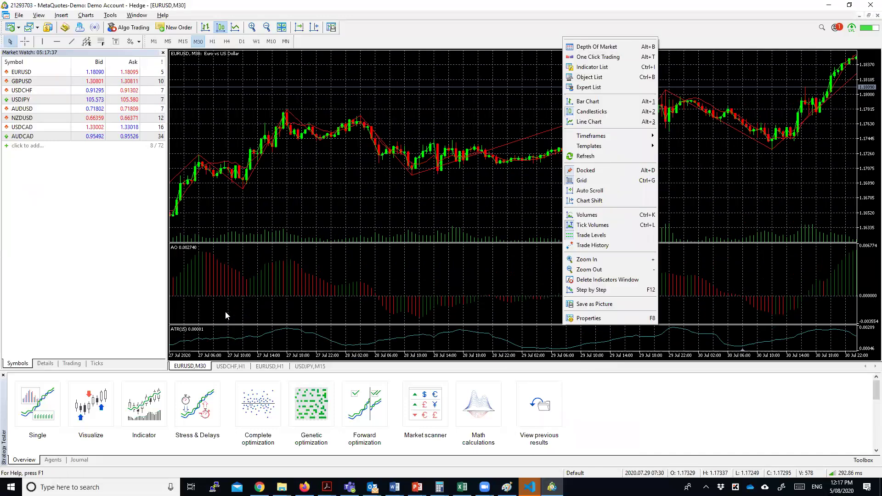
pyautogui.rightClick(205, 328)
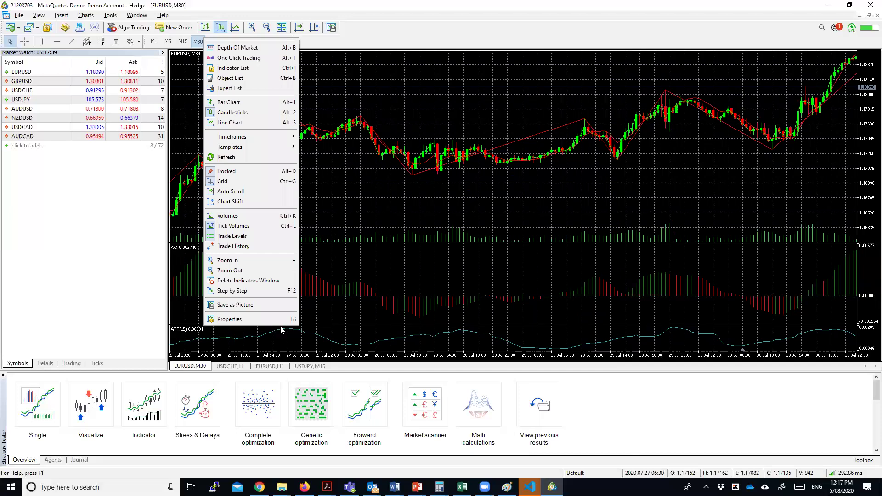
pyautogui.click(648, 221)
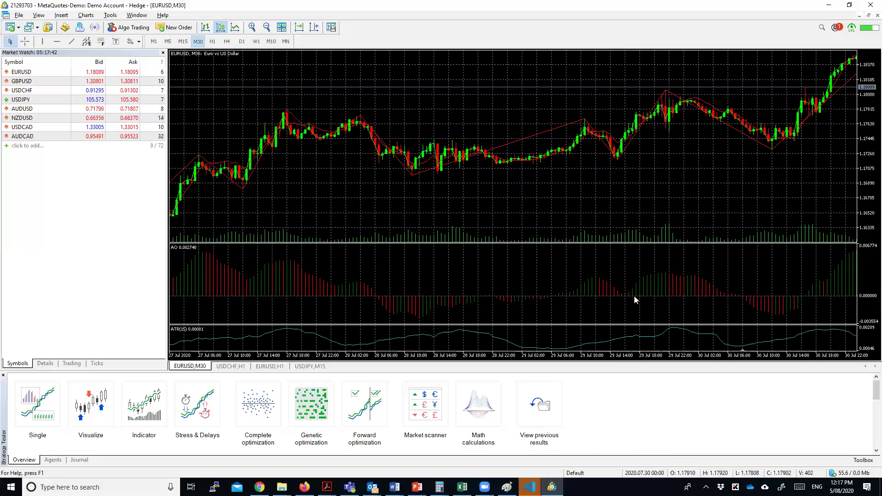
# Step: Compare the oscillator's upward zero-line crossing on 30 July 2020 with the preceding ZigZag low and nearby candles, using the crosshair
pyautogui.moveTo(756, 216); pyautogui.dragTo(599, 208)
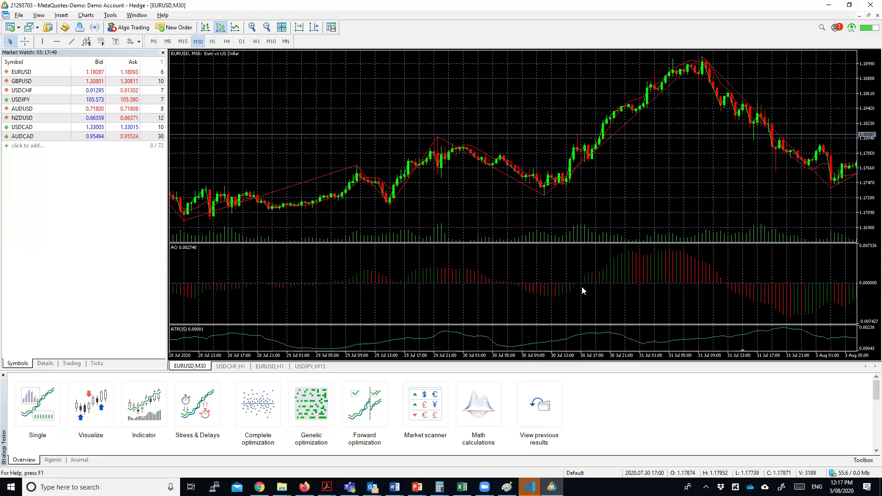
pyautogui.moveTo(581, 286)
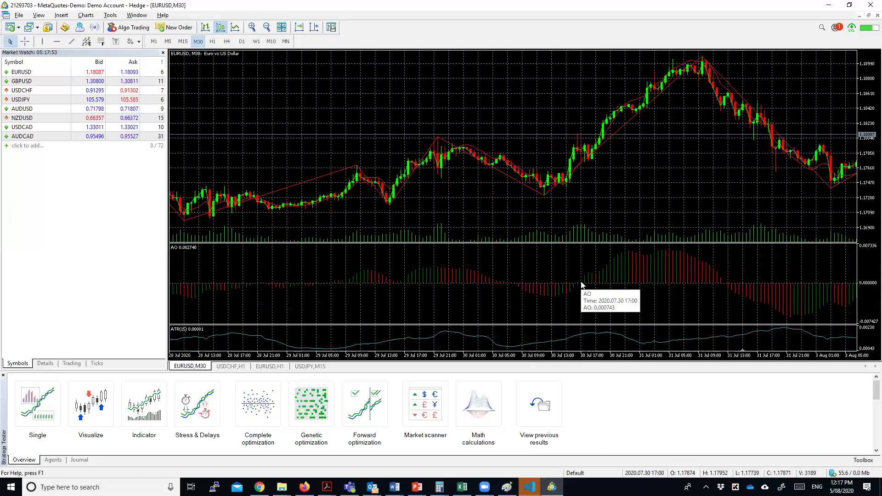
pyautogui.click(25, 42)
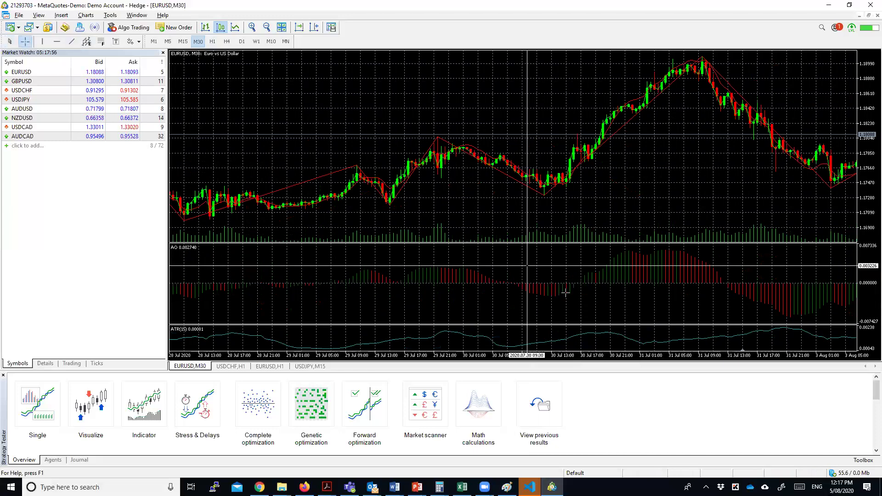
pyautogui.moveTo(580, 278)
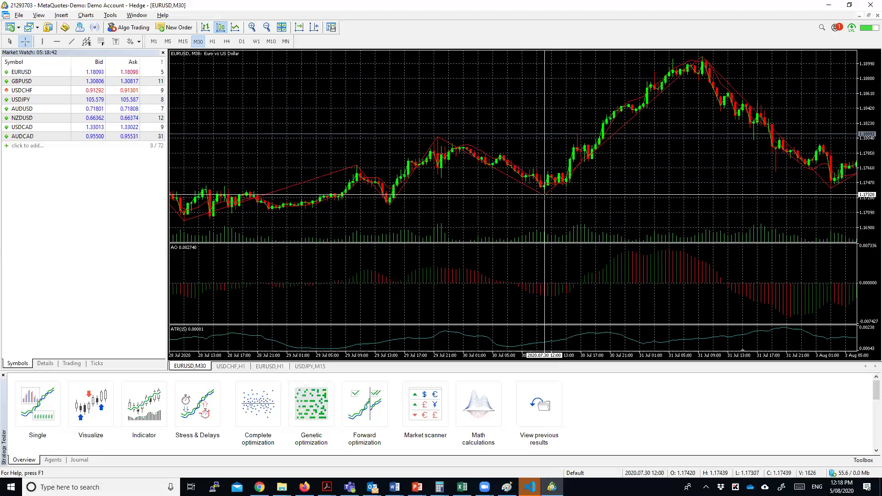
pyautogui.moveTo(545, 194)
pyautogui.moveTo(564, 177)
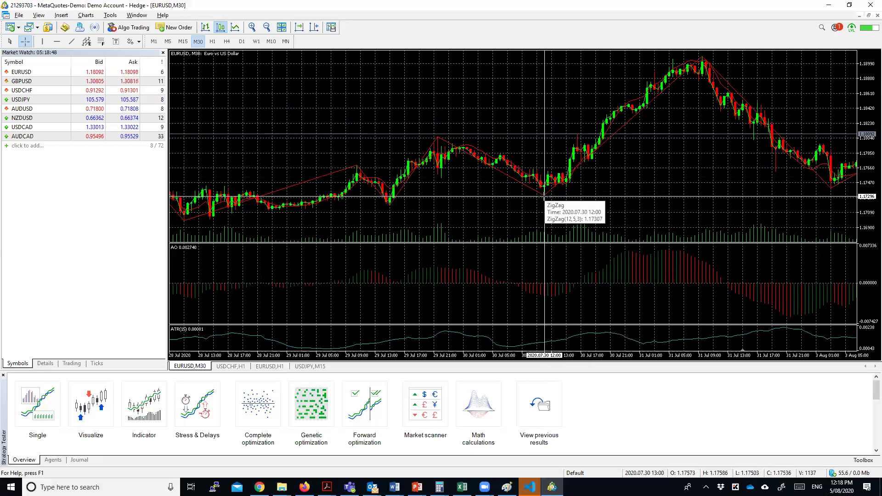
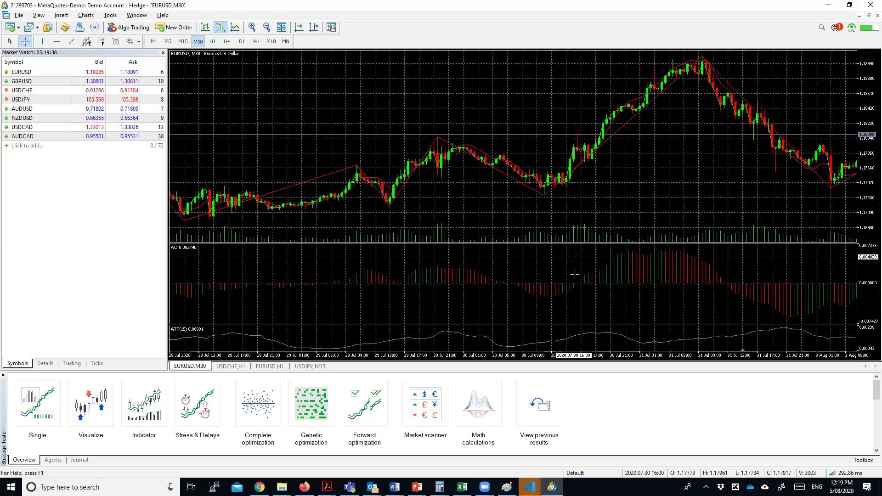
pyautogui.moveTo(578, 288)
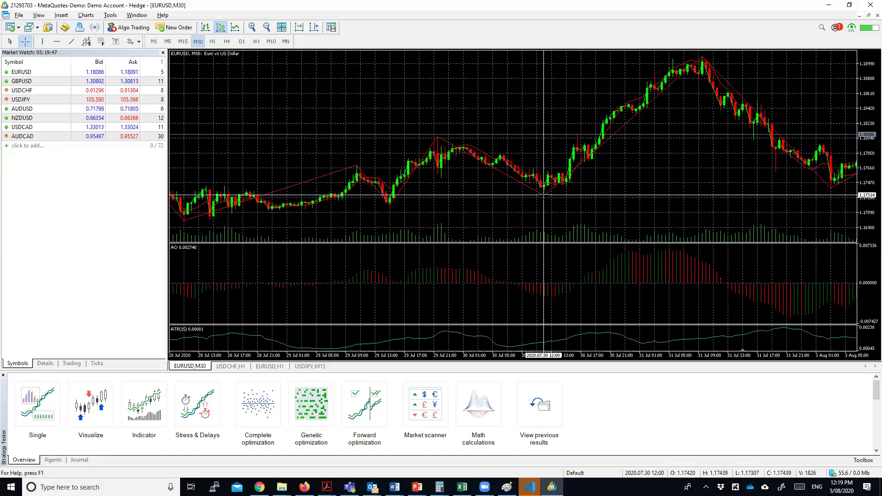
pyautogui.moveTo(586, 156)
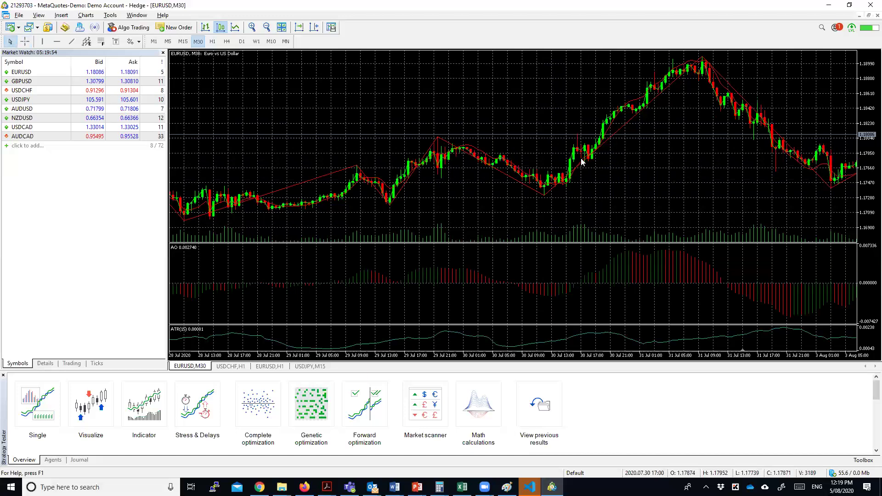
pyautogui.click(581, 158)
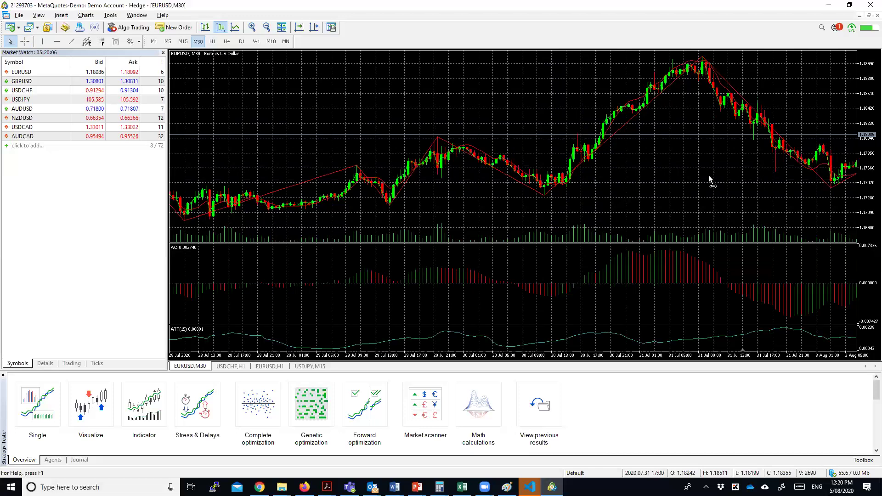
# Step: Trace the price decline from the 31 July 2020 ZigZag peak with the crosshair and compare it with the oscillator
pyautogui.scroll(-5, 709, 176)
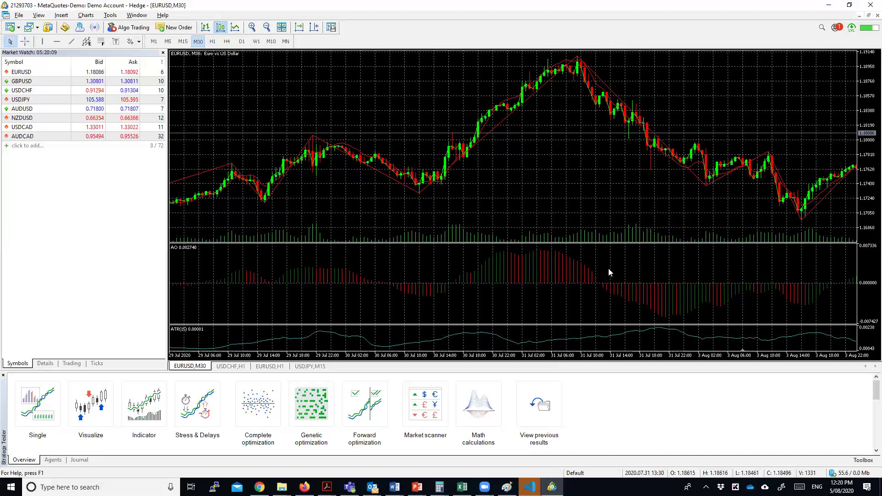
pyautogui.click(25, 42)
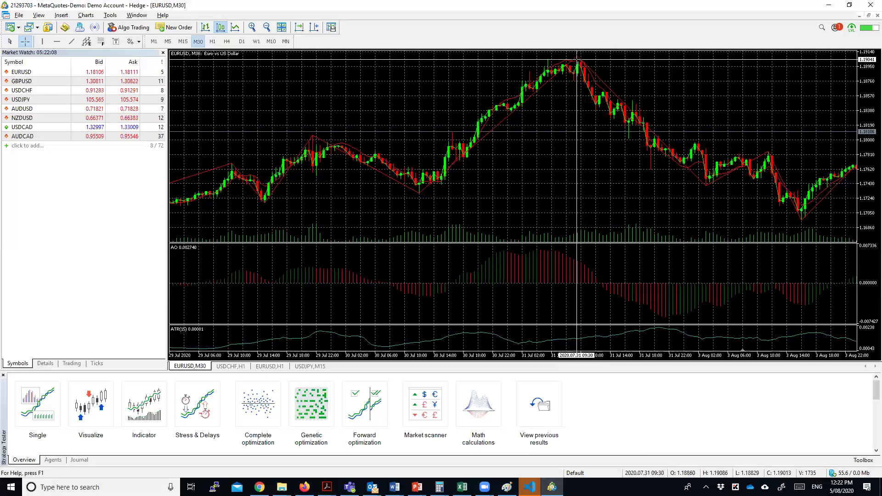
pyautogui.moveTo(577, 60)
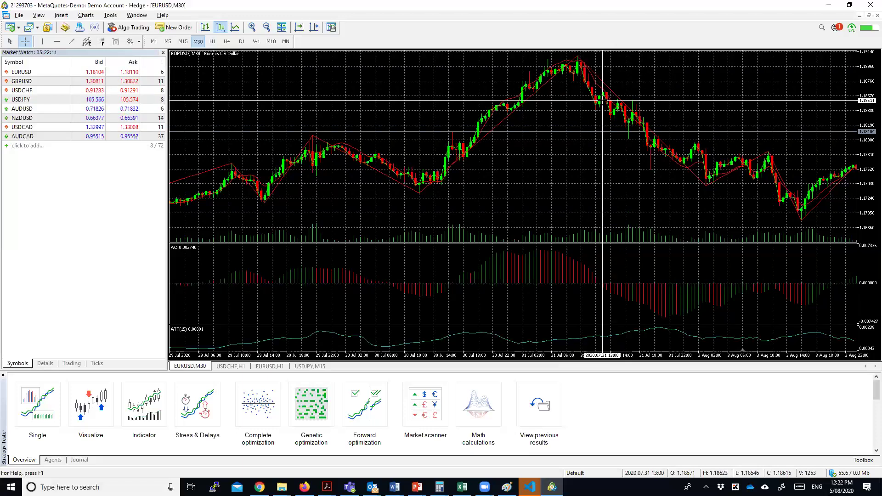
pyautogui.moveTo(600, 102)
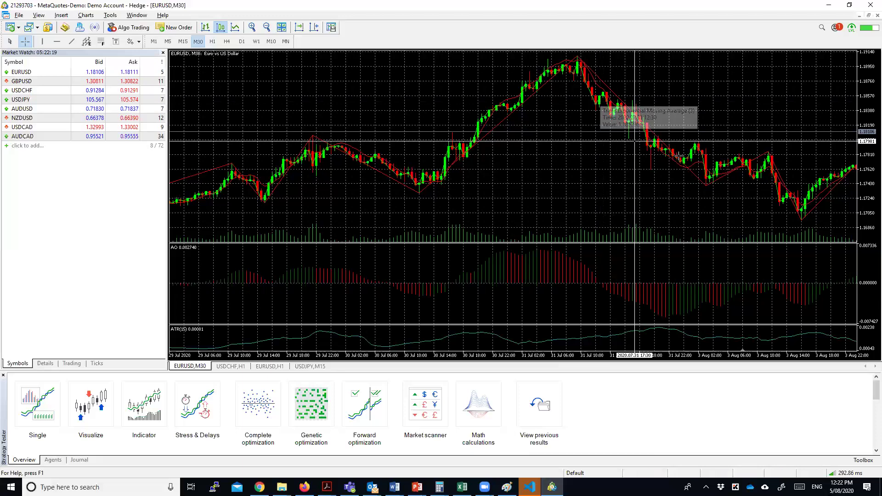
pyautogui.moveTo(705, 258)
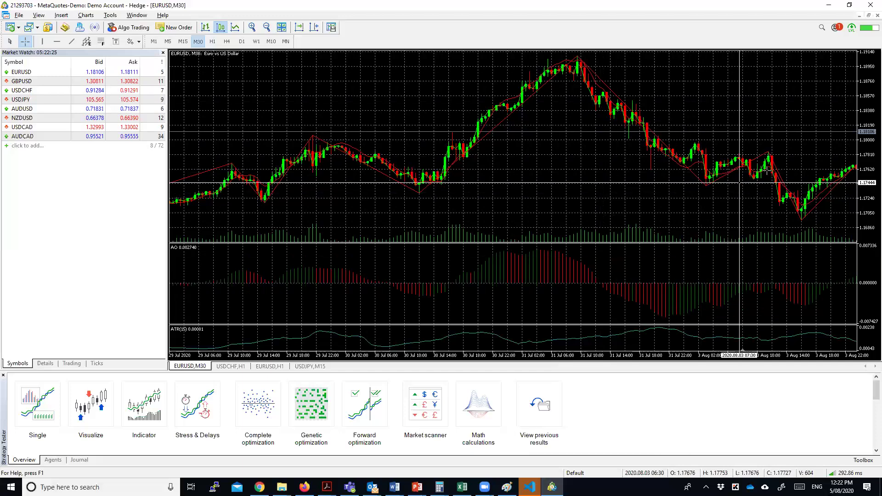
pyautogui.click(759, 203)
# Step: Examine the oscillator's downward zero-line crossing on 4 August 2020 and locate the nearby price low with the crosshair
pyautogui.moveTo(759, 203); pyautogui.dragTo(629, 203)
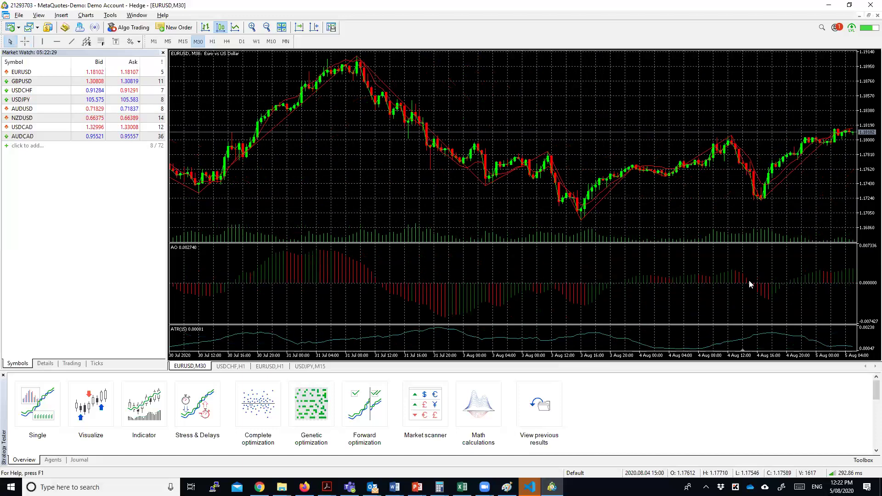
pyautogui.moveTo(749, 285)
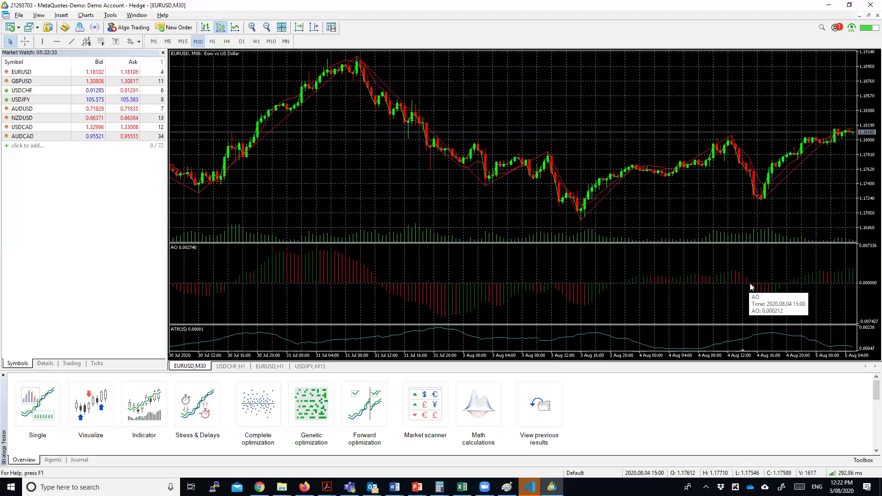
pyautogui.moveTo(750, 283); pyautogui.dragTo(749, 283)
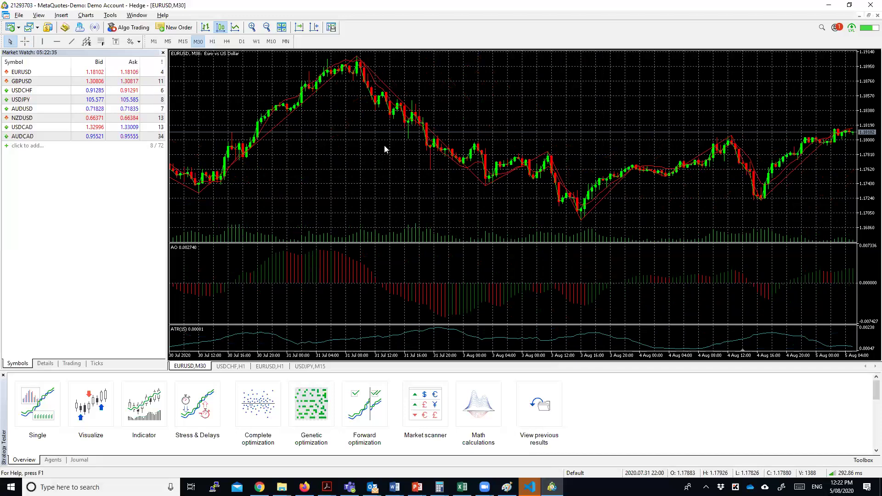
pyautogui.click(25, 42)
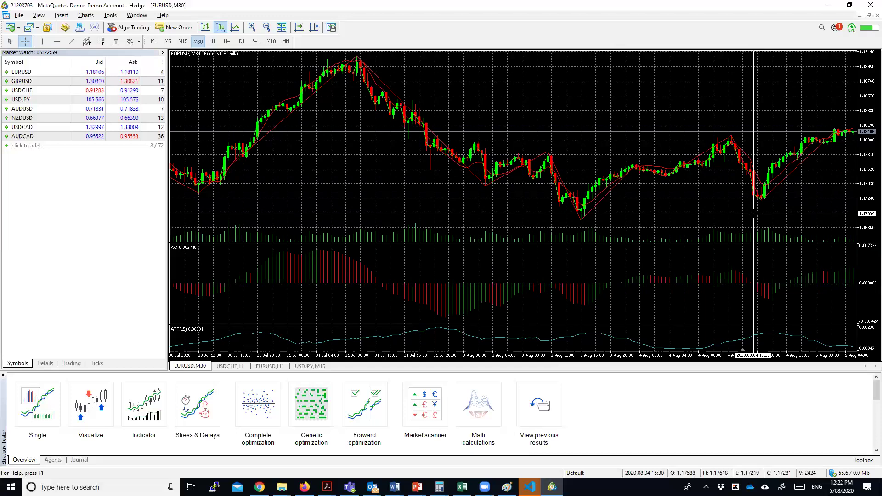
pyautogui.moveTo(754, 198)
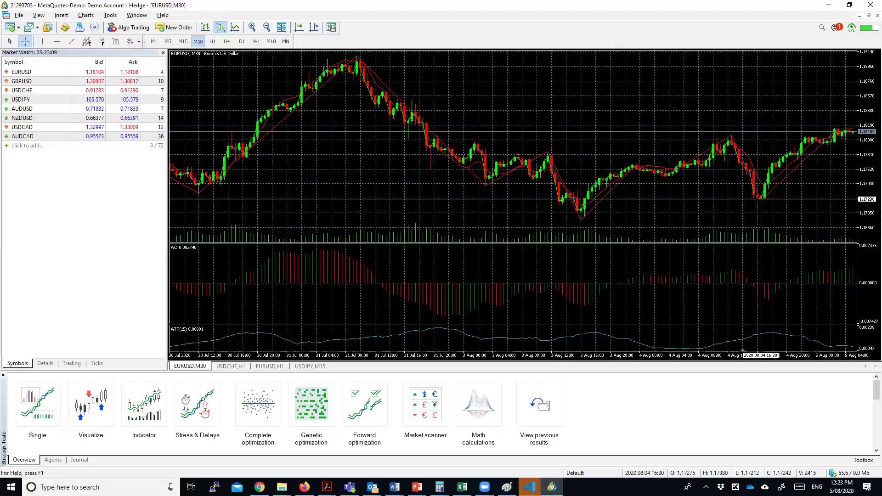
# Step: Go back to the 17–23 July 2020 candles and compare the oscillator's zero-line crossings with the 22 July ZigZag low, using the crosshair
pyautogui.press('Escape')
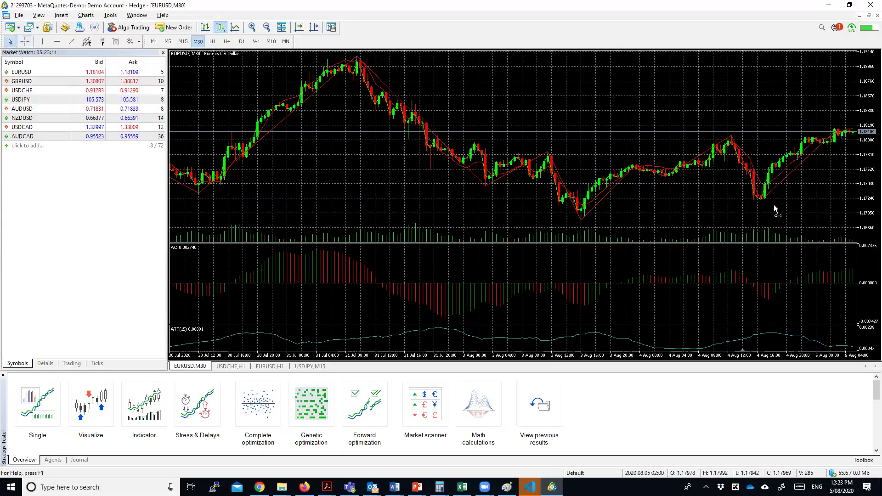
pyautogui.scroll(-10, 550, 217)
pyautogui.moveTo(643, 213); pyautogui.dragTo(720, 184)
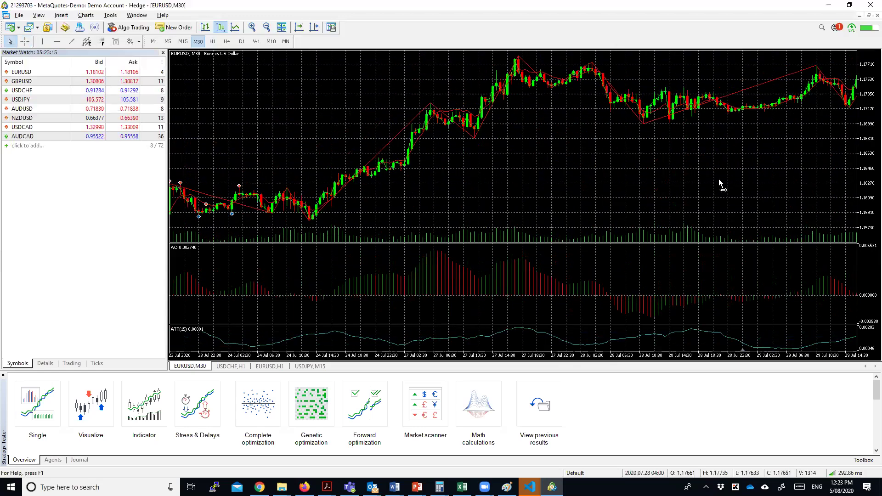
pyautogui.scroll(-6, 705, 187)
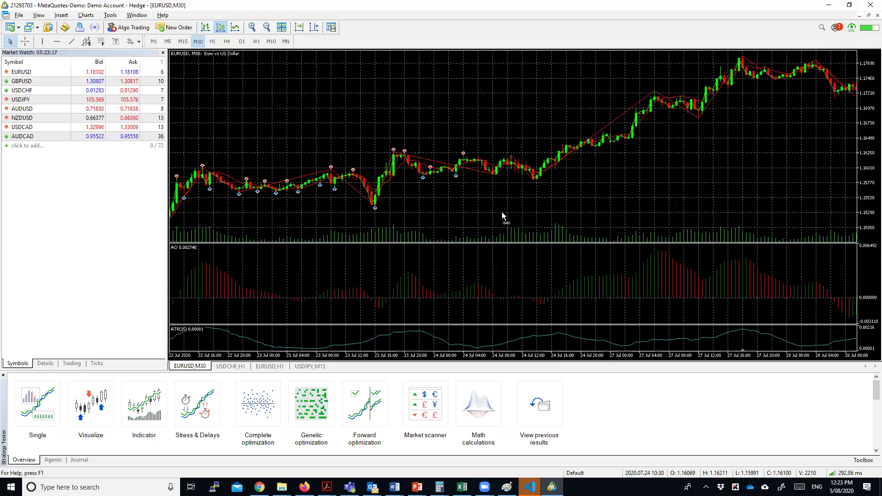
pyautogui.scroll(-20, 502, 211)
pyautogui.scroll(-3, 649, 203)
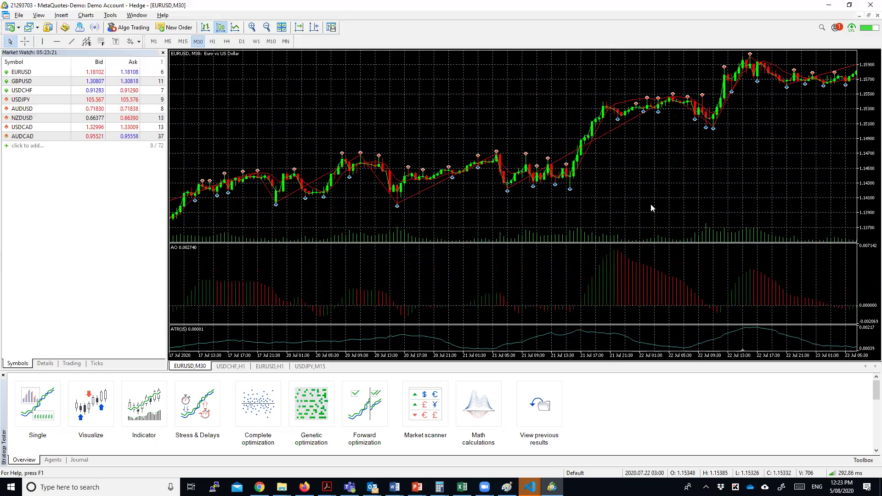
pyautogui.click(25, 42)
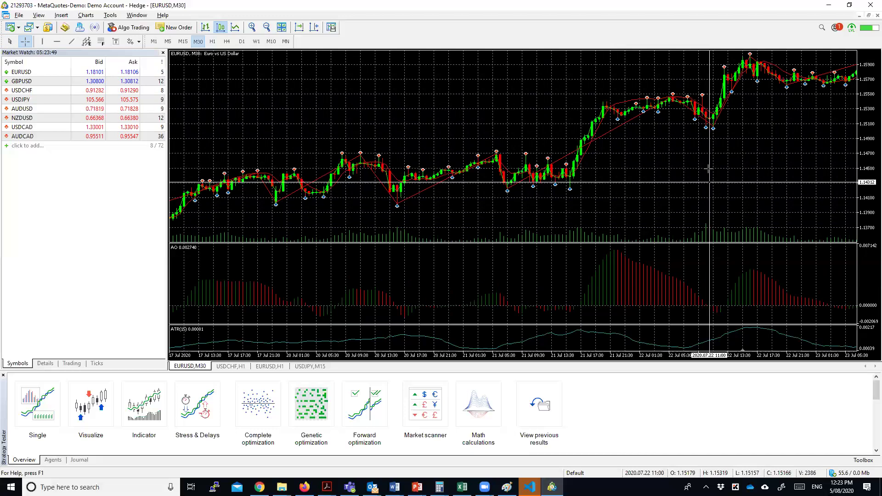
pyautogui.press('Escape')
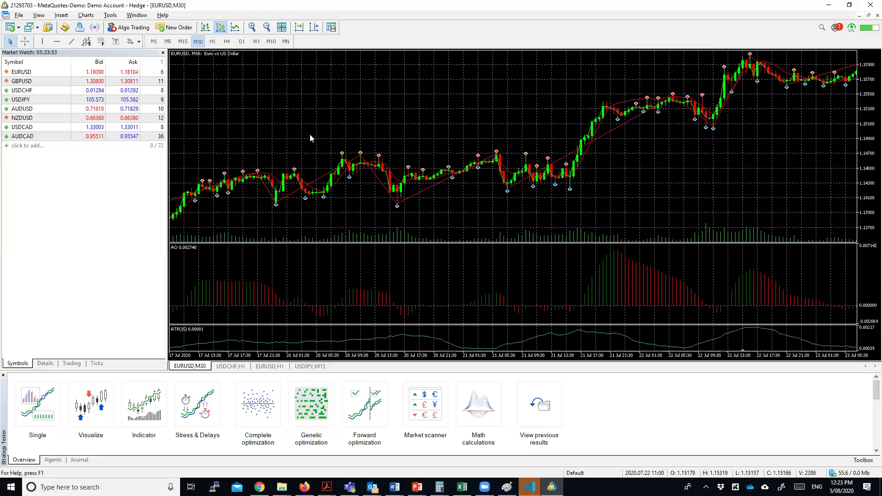
pyautogui.click(24, 42)
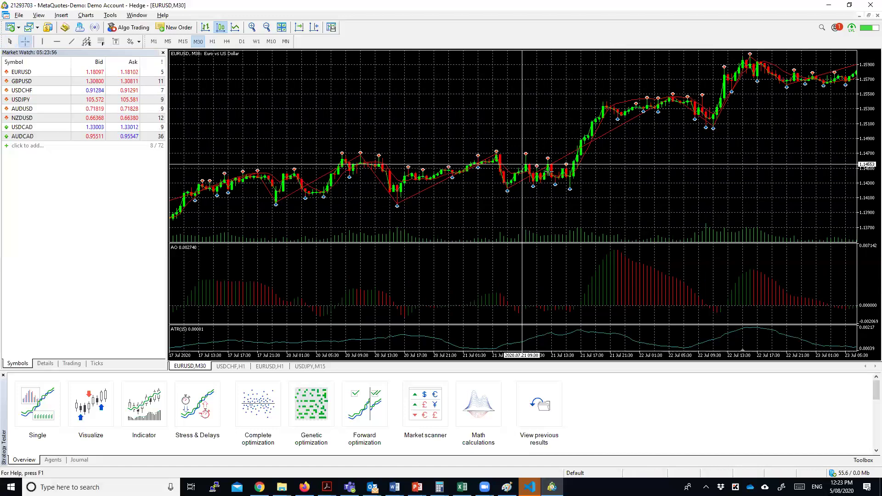
pyautogui.click(713, 130)
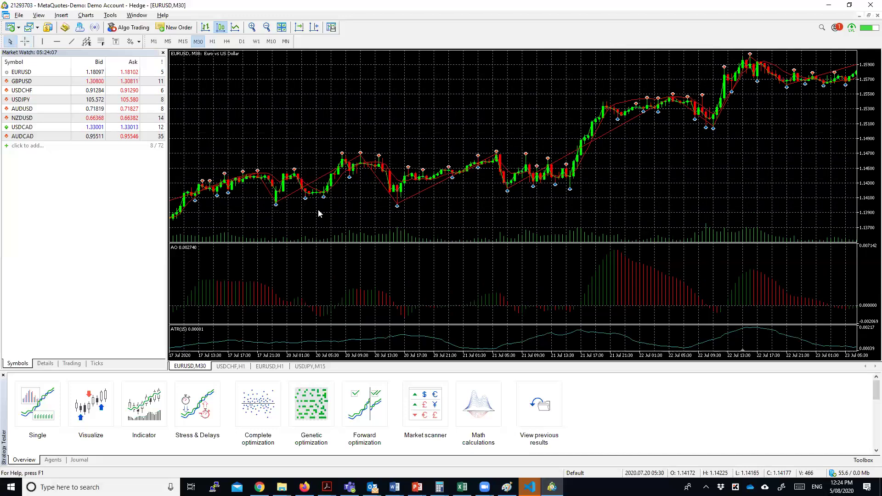
# Step: Review earlier price history between 10 and 20 July 2020, comparing ZigZag highs and lows with the oscillator's zero-line crossings
pyautogui.scroll(-5, 414, 221)
pyautogui.scroll(-10, 425, 220)
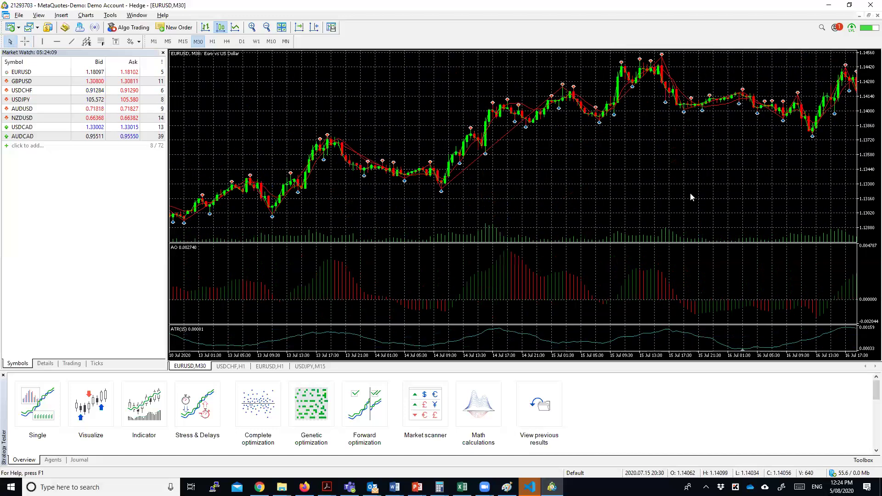
pyautogui.scroll(-3, 742, 197)
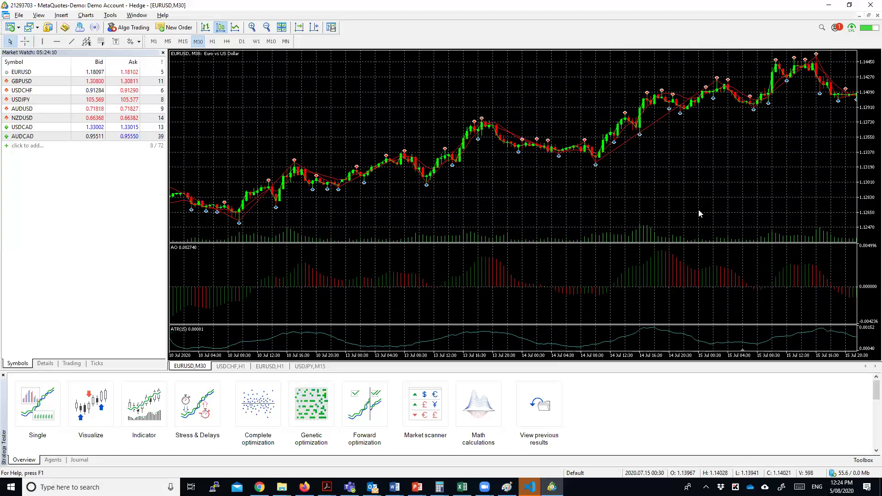
pyautogui.moveTo(715, 208); pyautogui.dragTo(417, 185)
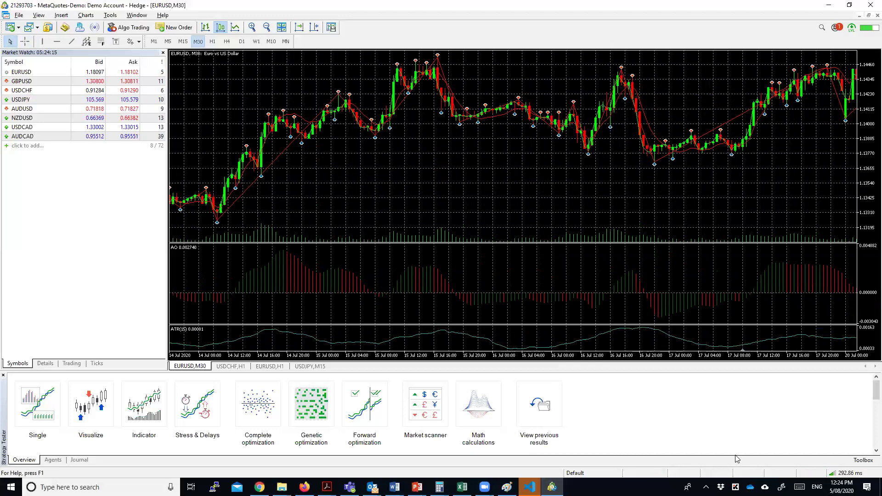